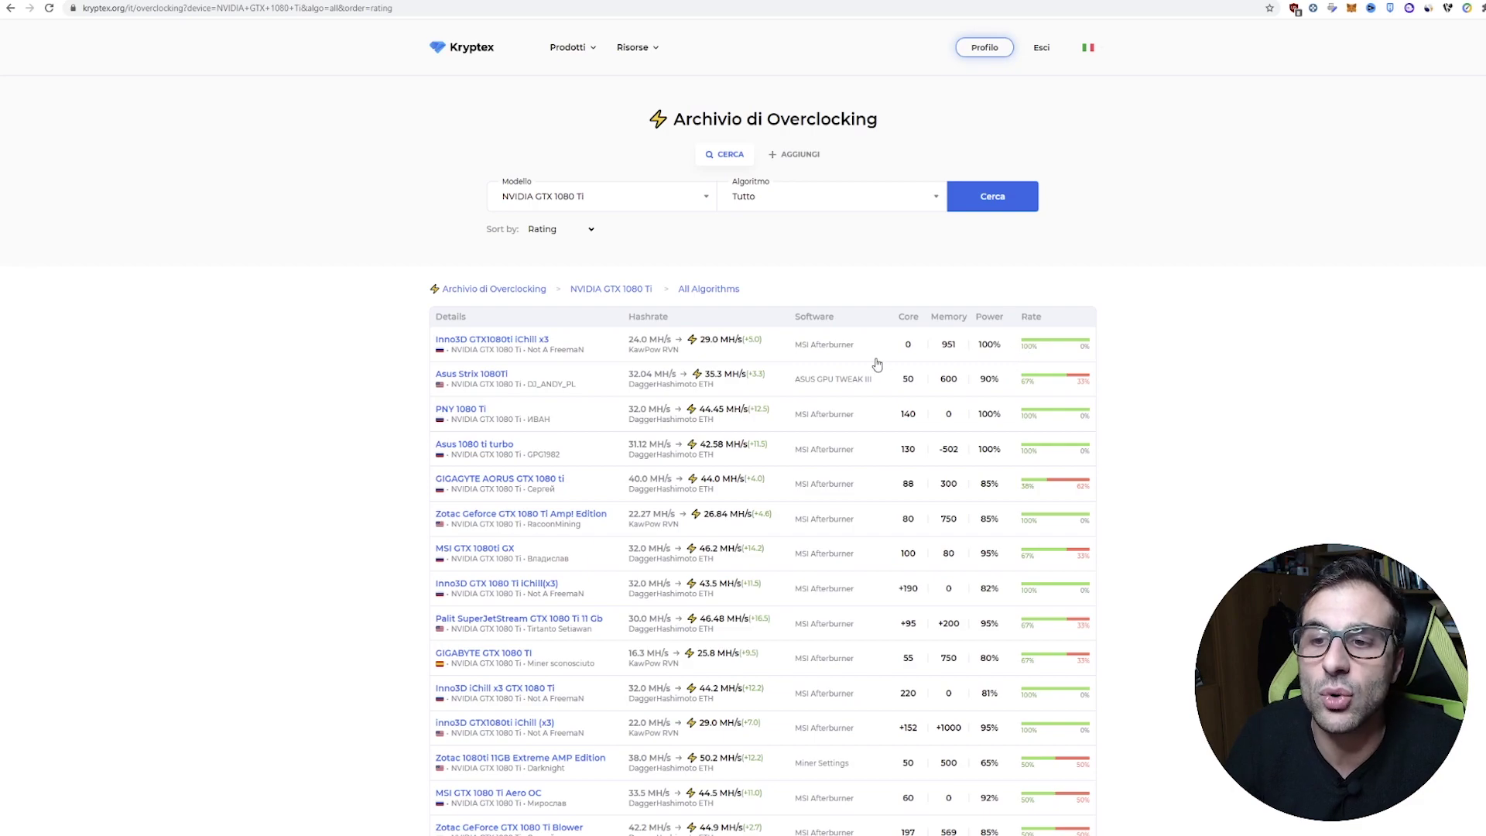
# - Look through the overclocking profiles listed for the NVIDIA GTX 1080 Ti
pyautogui.scroll(-1, 465, 325)
pyautogui.scroll(-2, 627, 663)
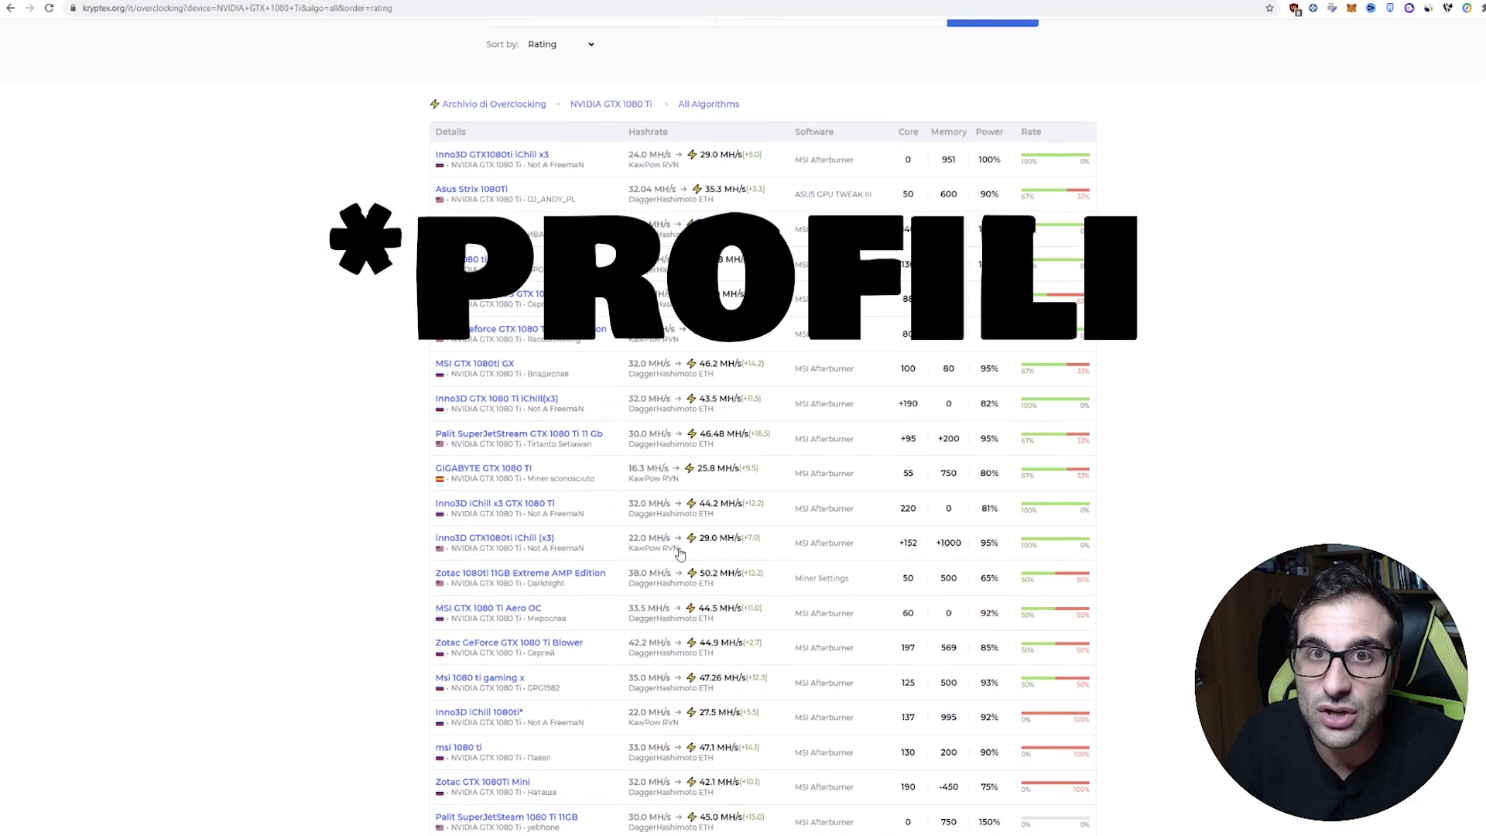
pyautogui.scroll(3, 820, 436)
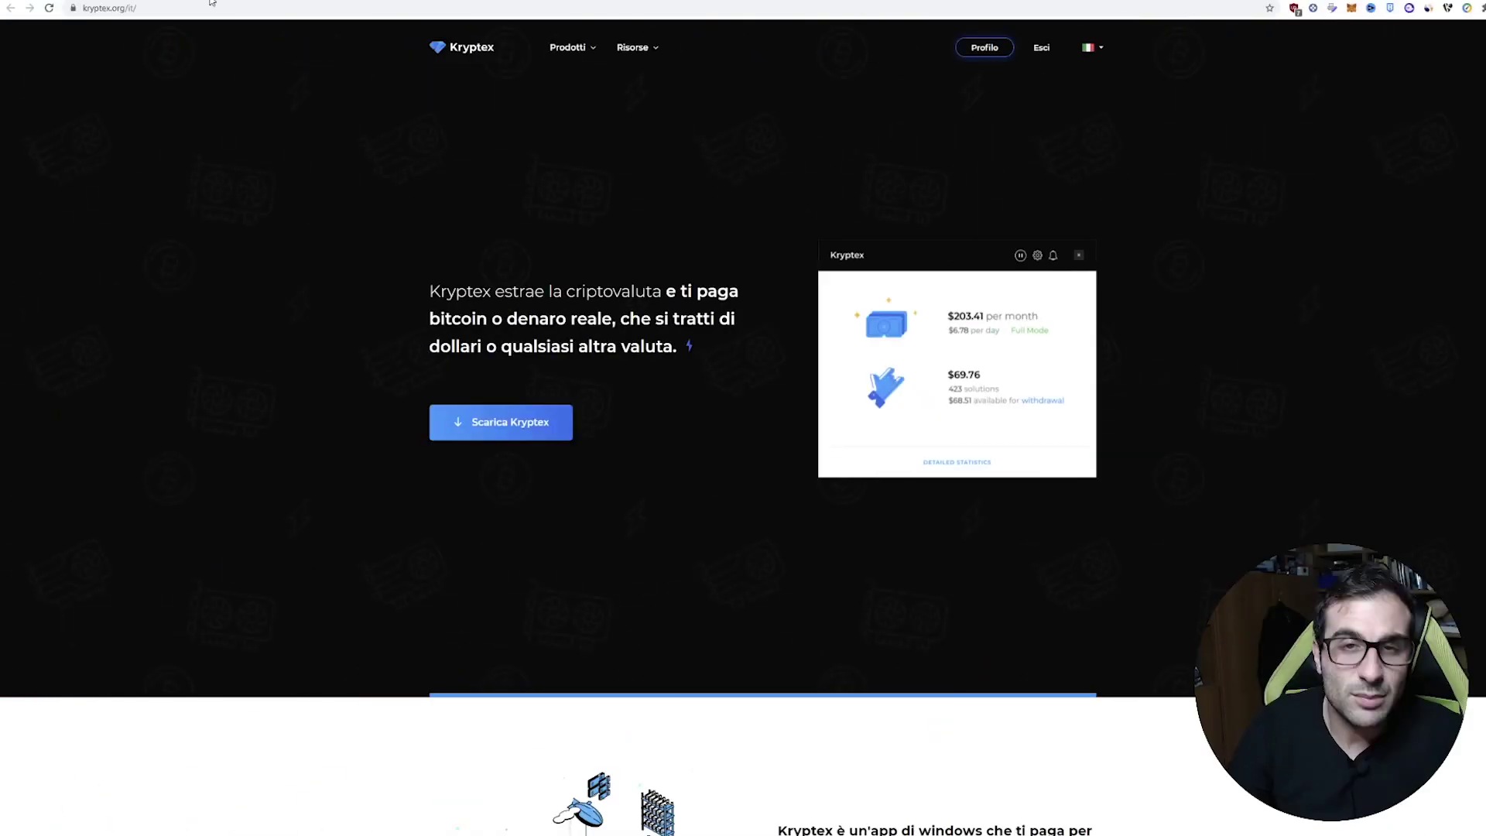
# - Open the Kryptex mining calculator and set the 1080Ti quantity to 1
pyautogui.moveTo(635, 54)
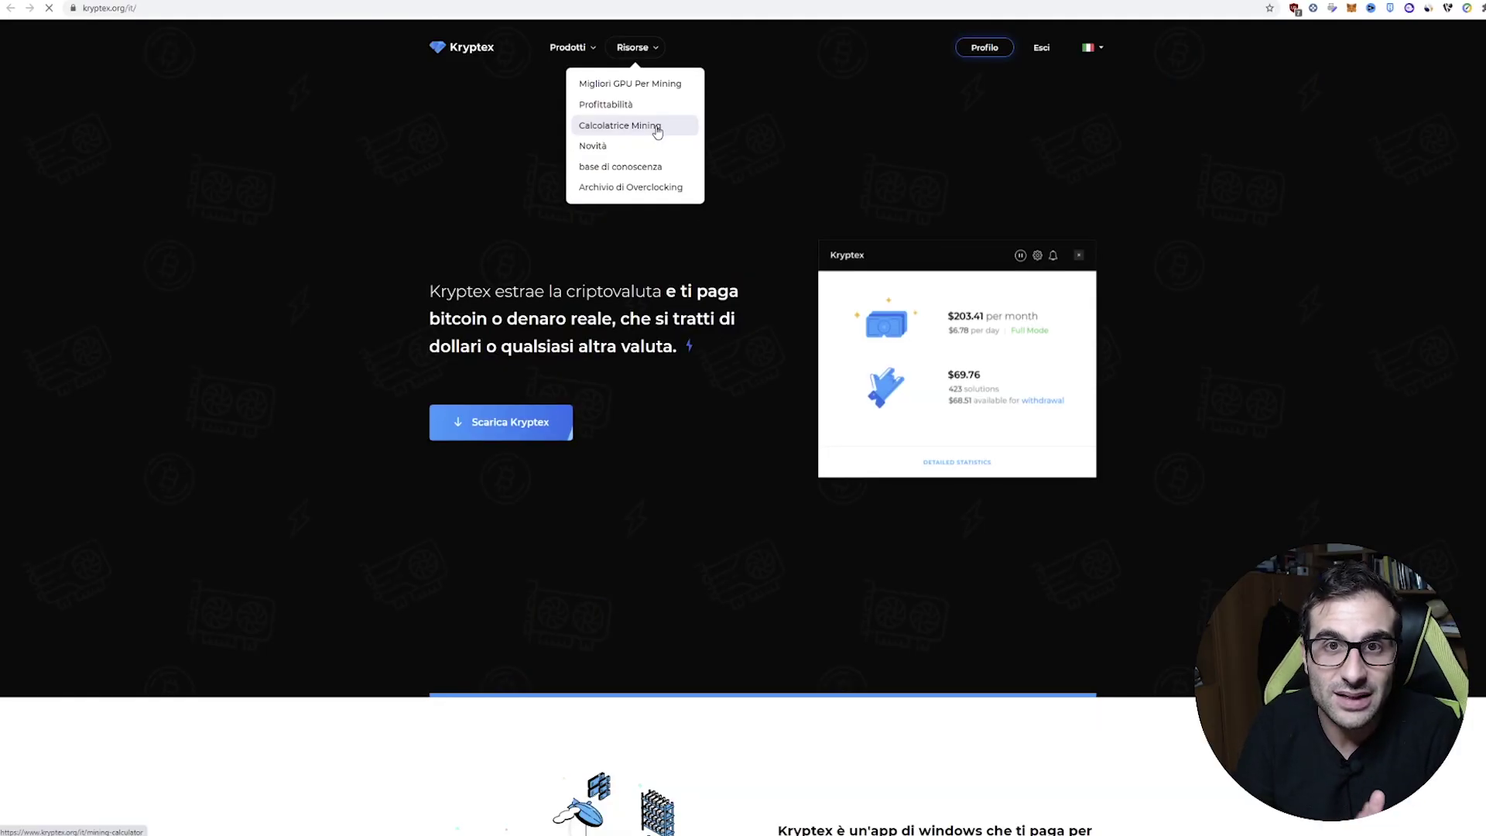
pyautogui.click(526, 236)
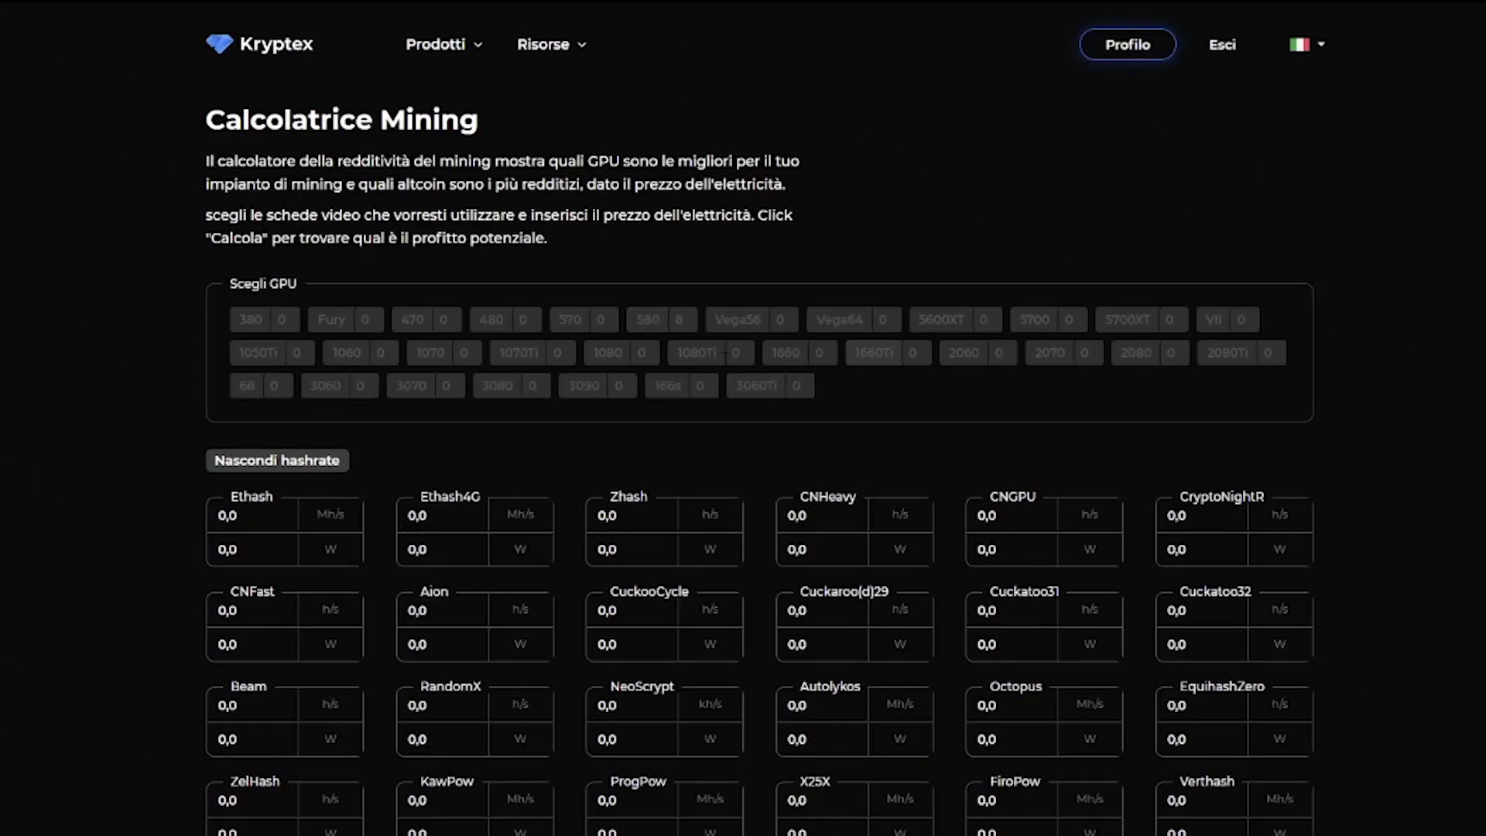
pyautogui.click(735, 353)
pyautogui.write('1')
# - Set the electricity cost to 0,40 $/kWh and calculate the mining profitability
pyautogui.scroll(-6, 734, 352)
pyautogui.tripleClick(248, 465)
pyautogui.write('0,01')
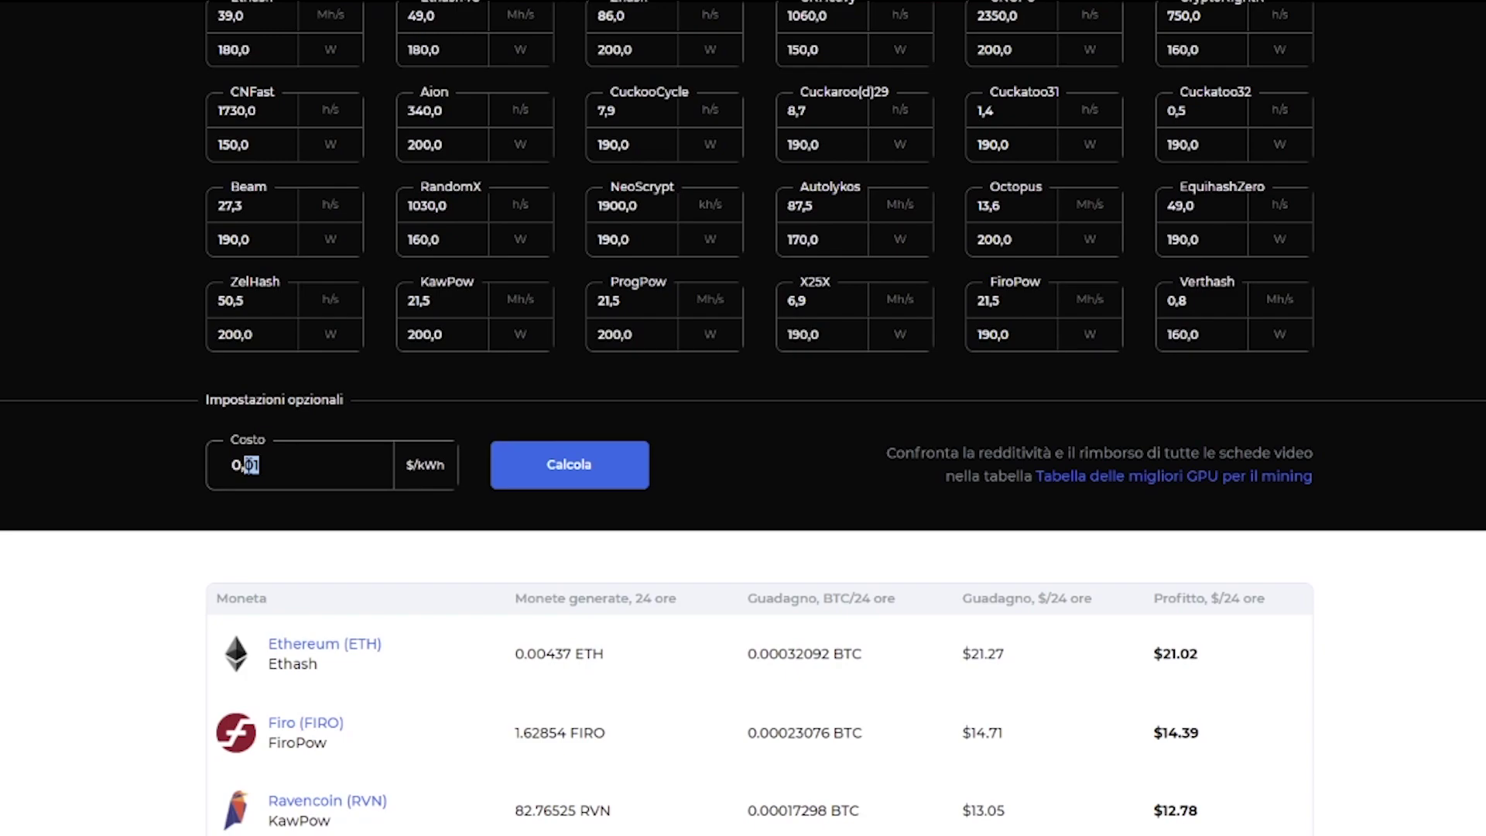
pyautogui.write('30')
pyautogui.press('BackSpace')
pyautogui.press('BackSpace')
pyautogui.write('40')
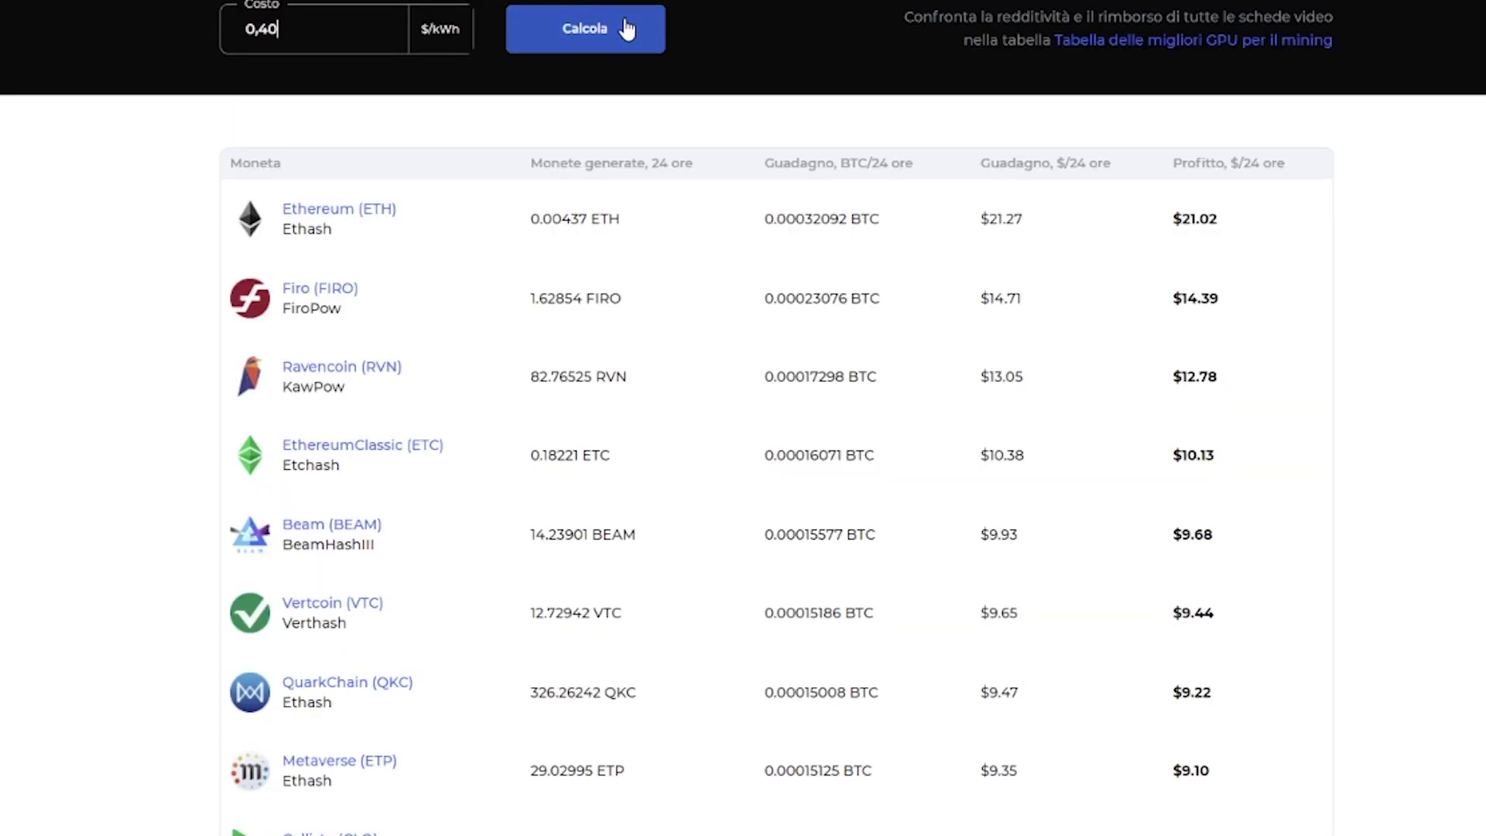
pyautogui.click(619, 464)
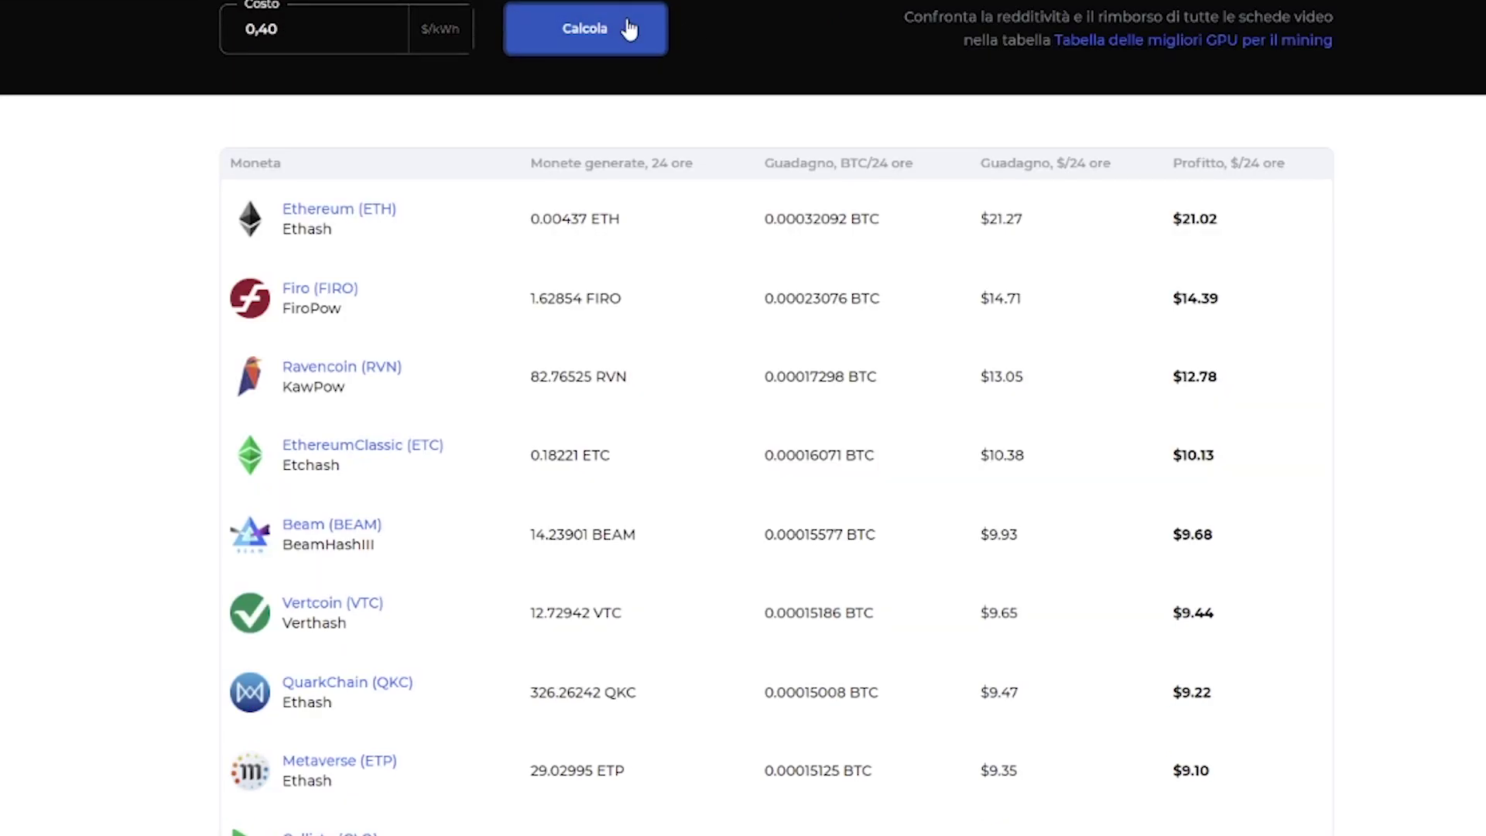
pyautogui.click(615, 40)
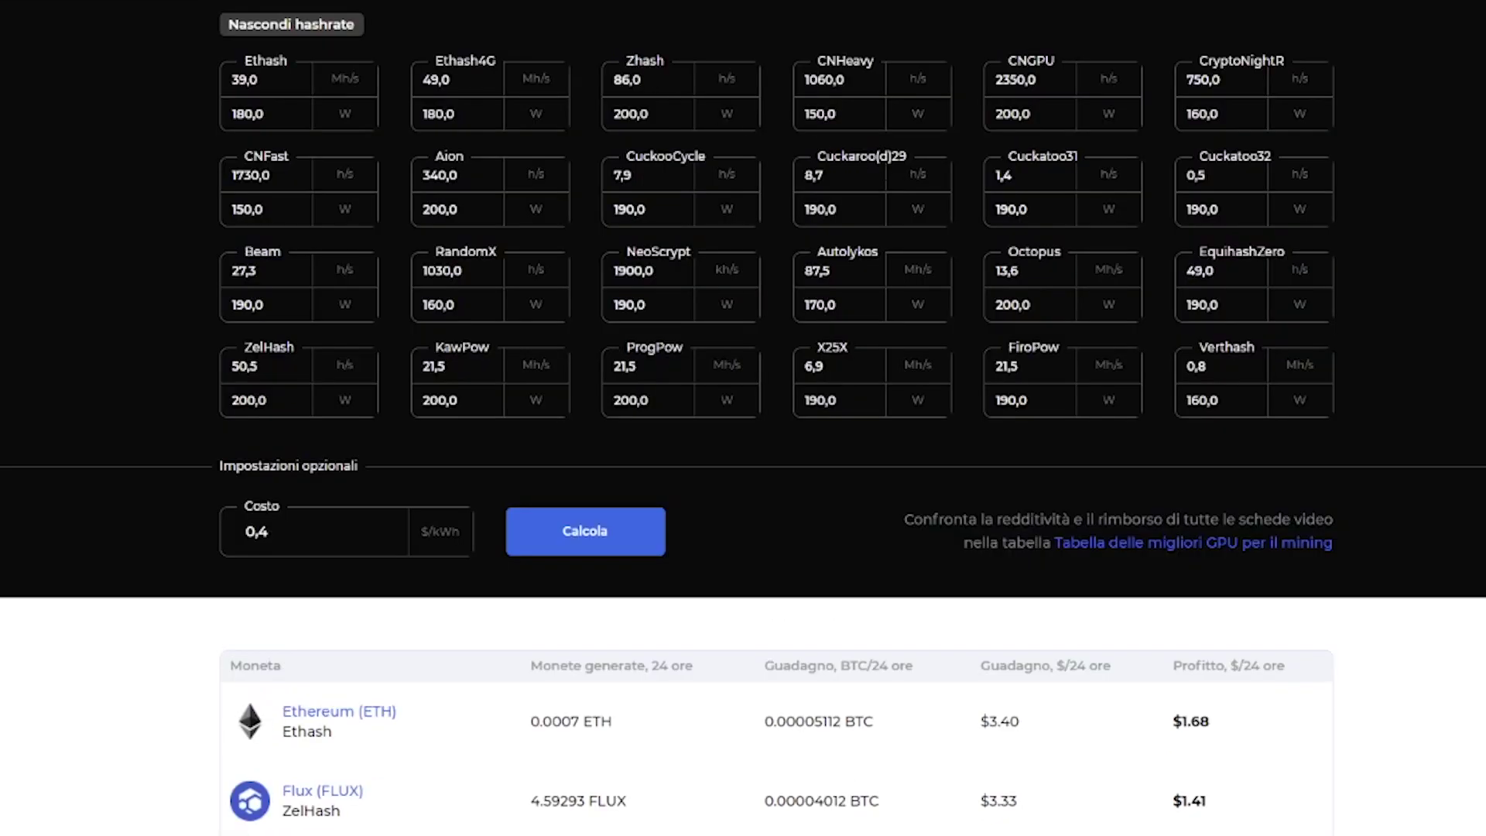
# - Examine the 24-hour earnings and profit columns in the coin results table
pyautogui.scroll(-3, 911, 251)
pyautogui.moveTo(1028, 395); pyautogui.dragTo(982, 421)
pyautogui.moveTo(1238, 430); pyautogui.dragTo(1171, 422)
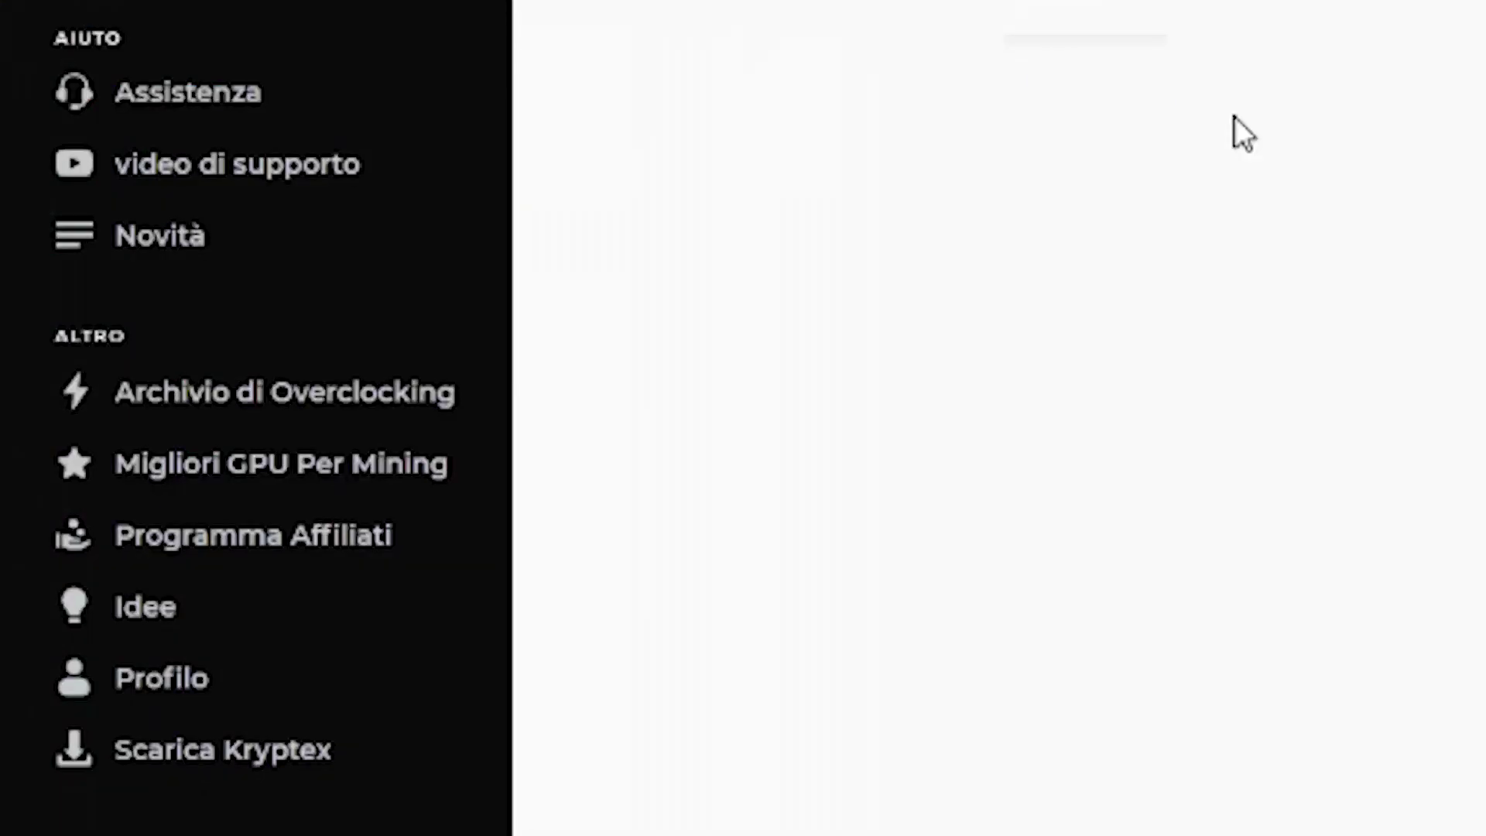
# - Open the Kryptex download page from the account area
pyautogui.click(326, 747)
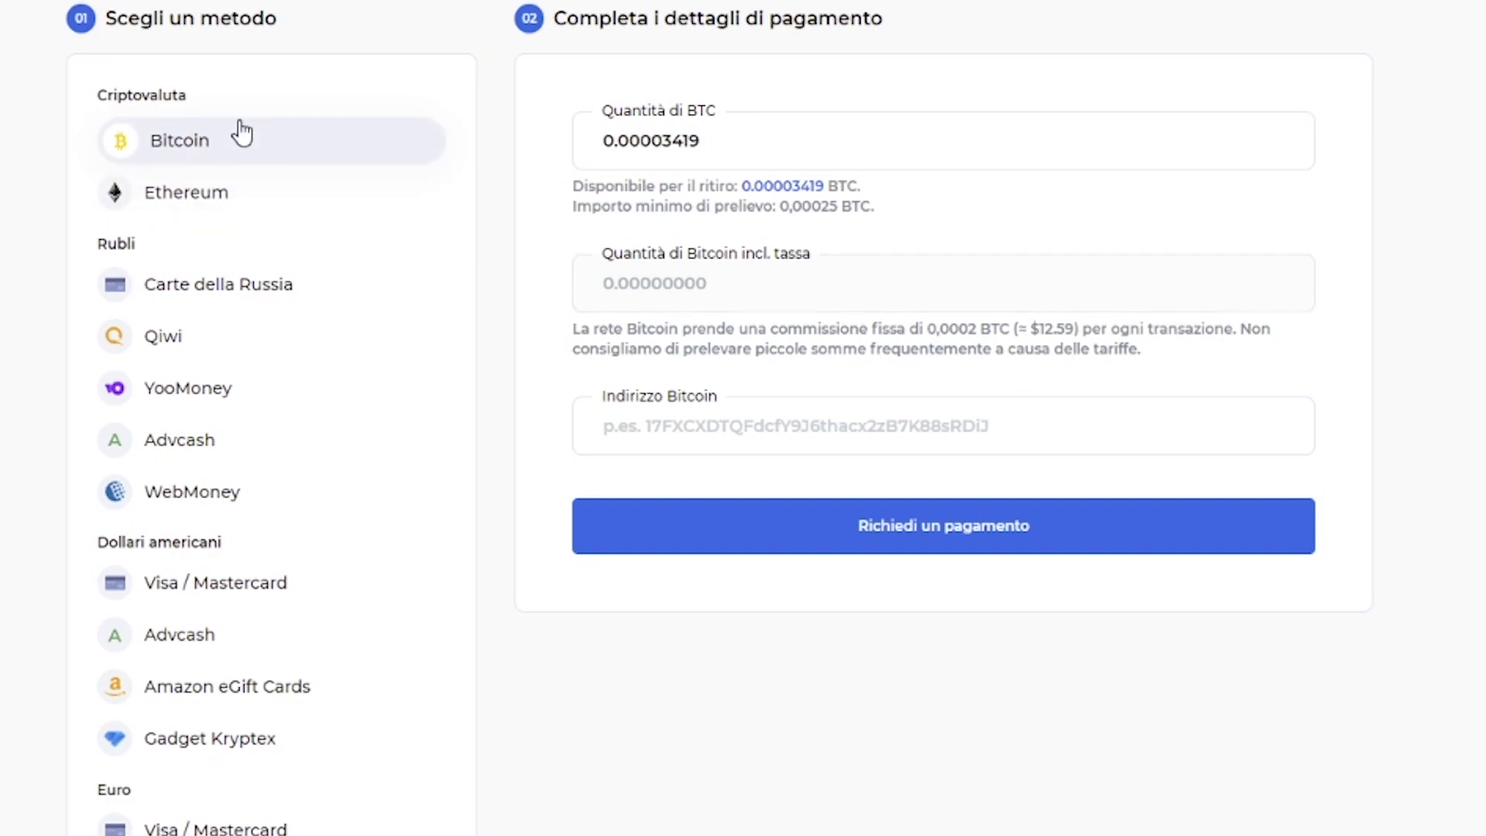
# - Compare the payout details and fees for Bitcoin, Ethereum and euro Visa / Mastercard on the payment request page
pyautogui.doubleClick(1041, 329)
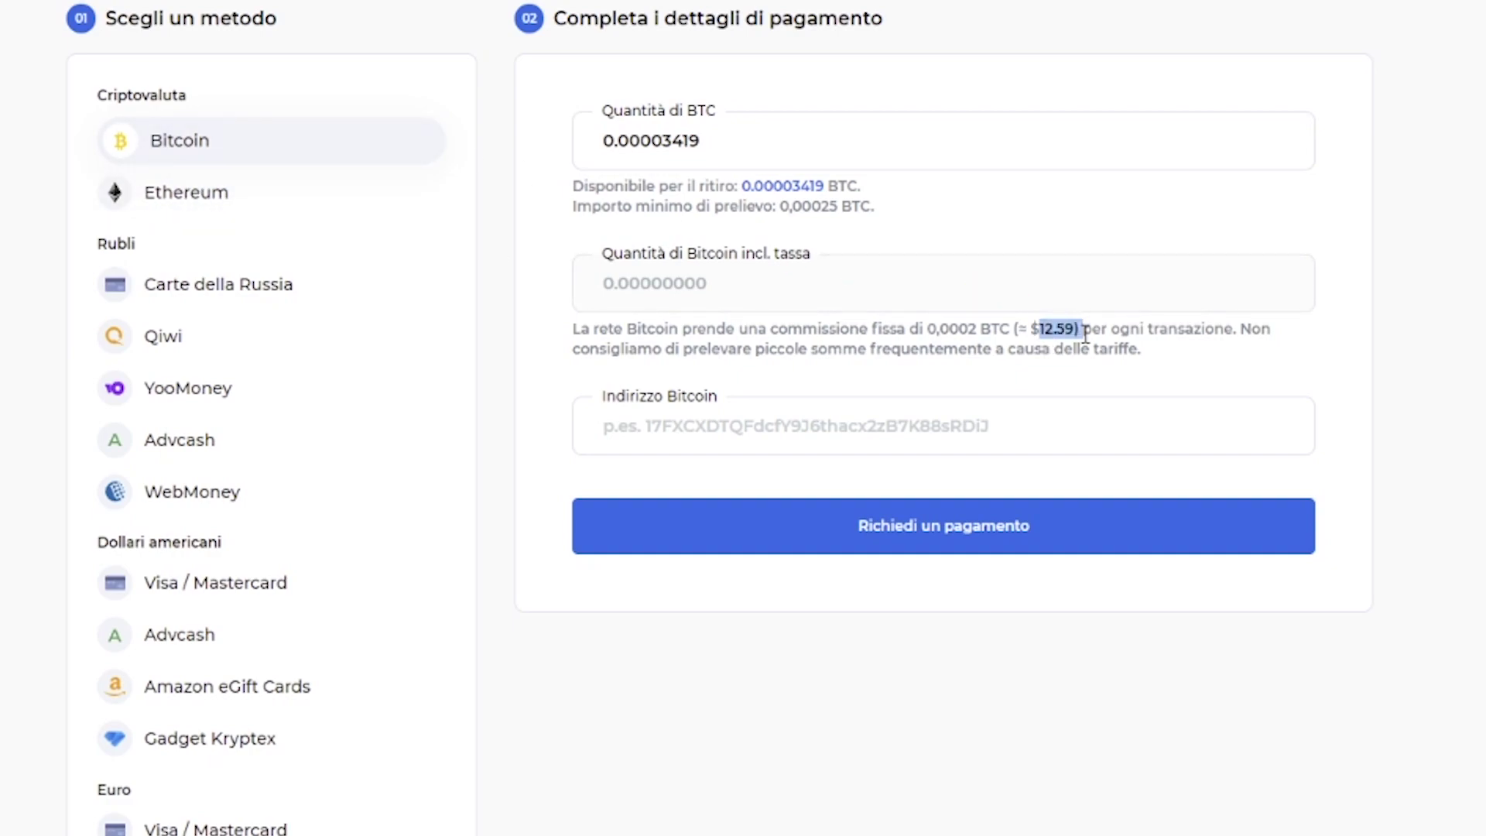
pyautogui.click(285, 199)
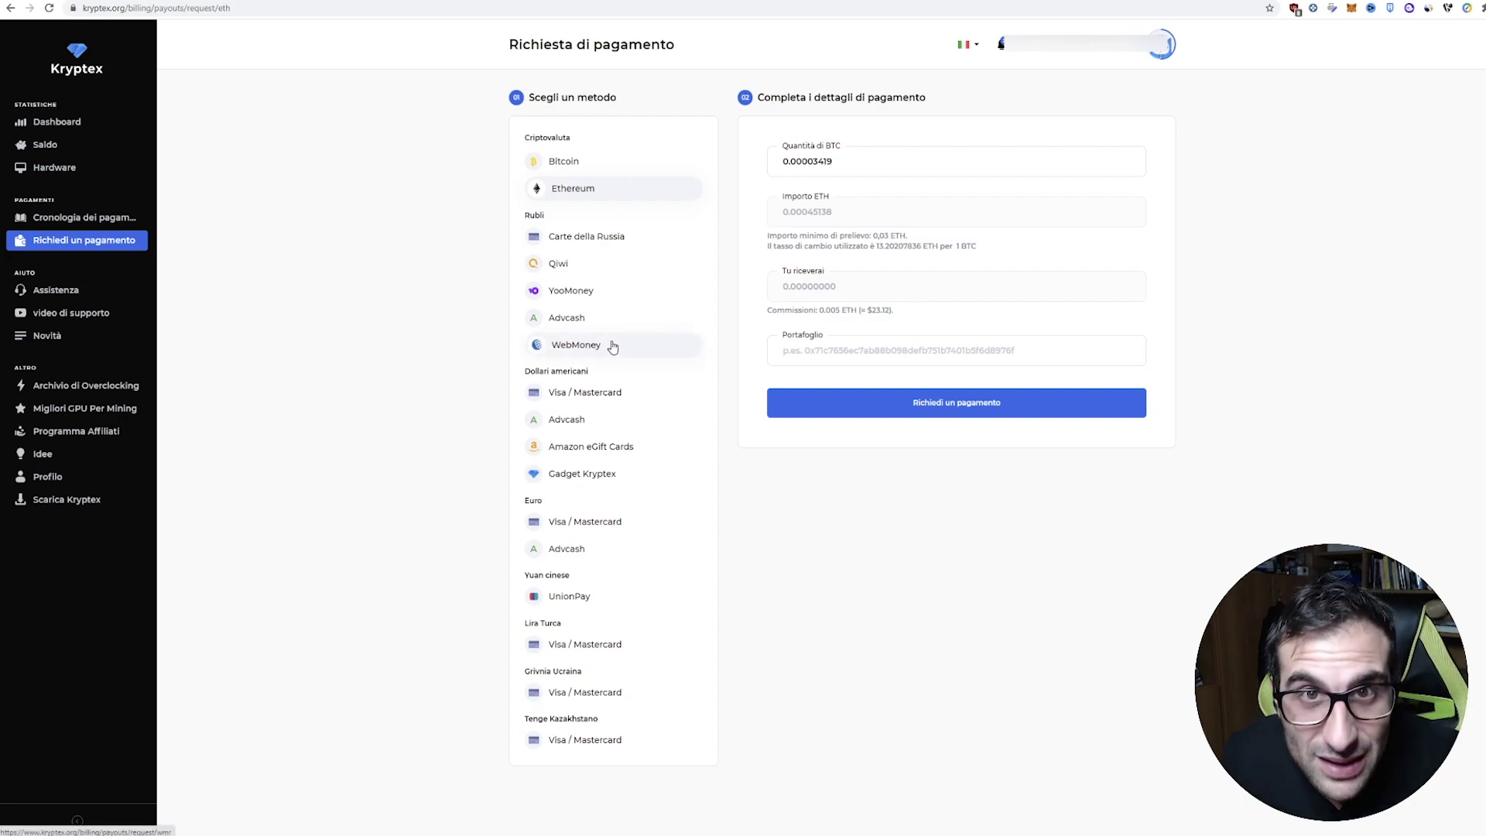
pyautogui.click(600, 519)
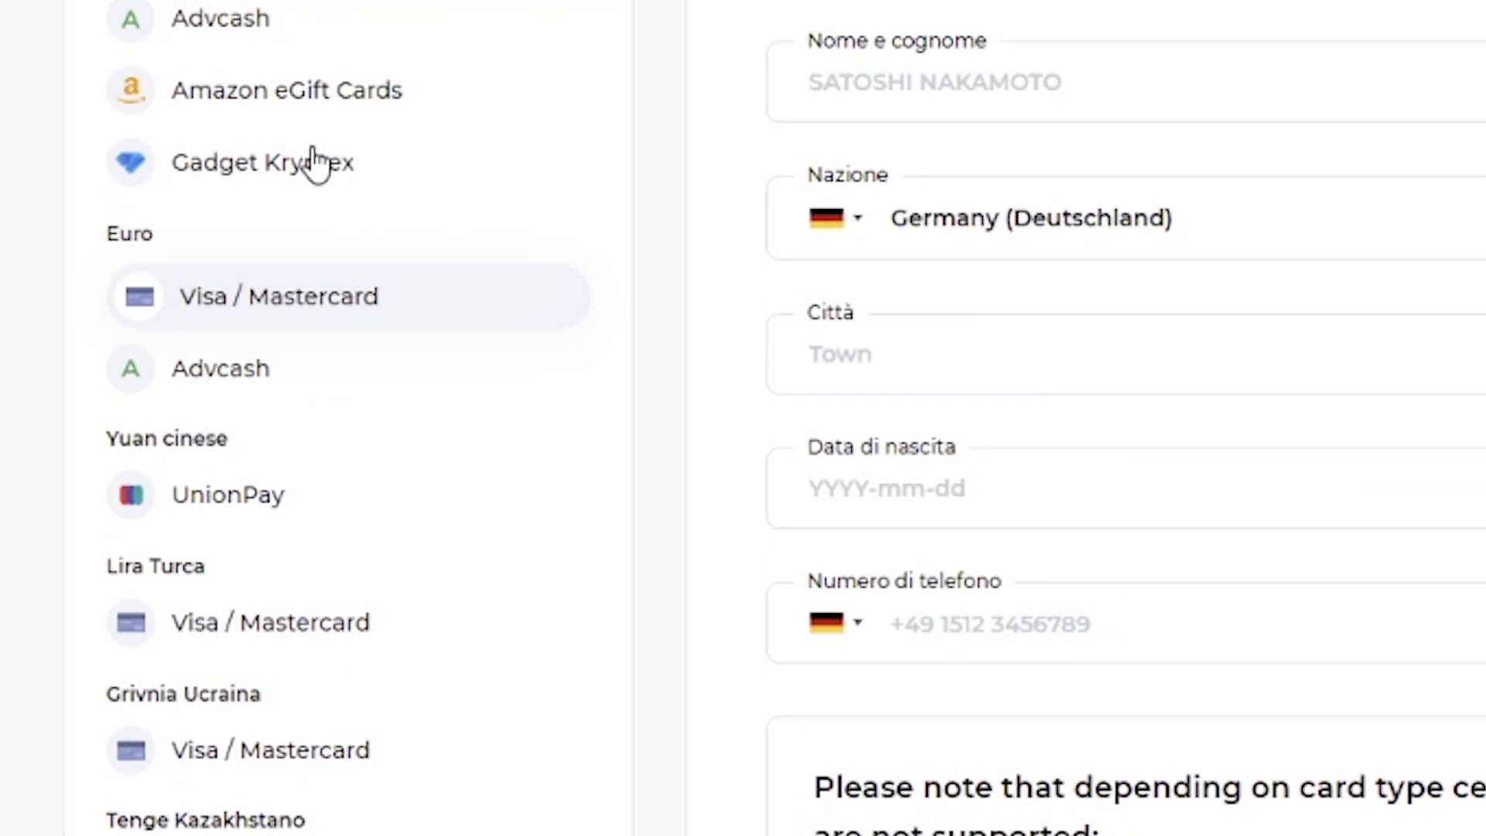
# - Choose Advcash in euros as the payout method and copy the Euro wallet number from the Advcash account
pyautogui.click(317, 383)
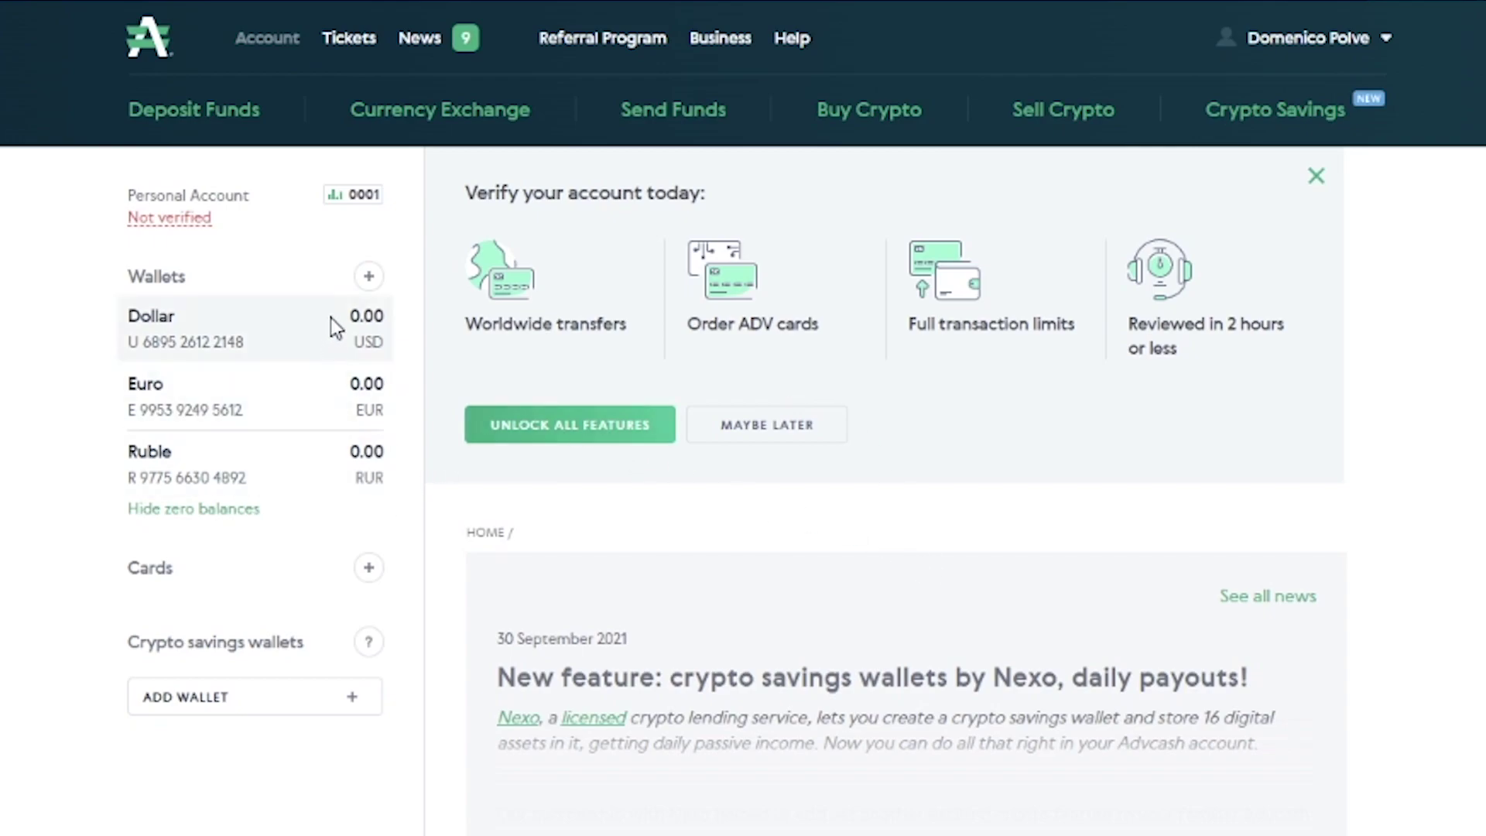
pyautogui.click(370, 279)
pyautogui.click(372, 286)
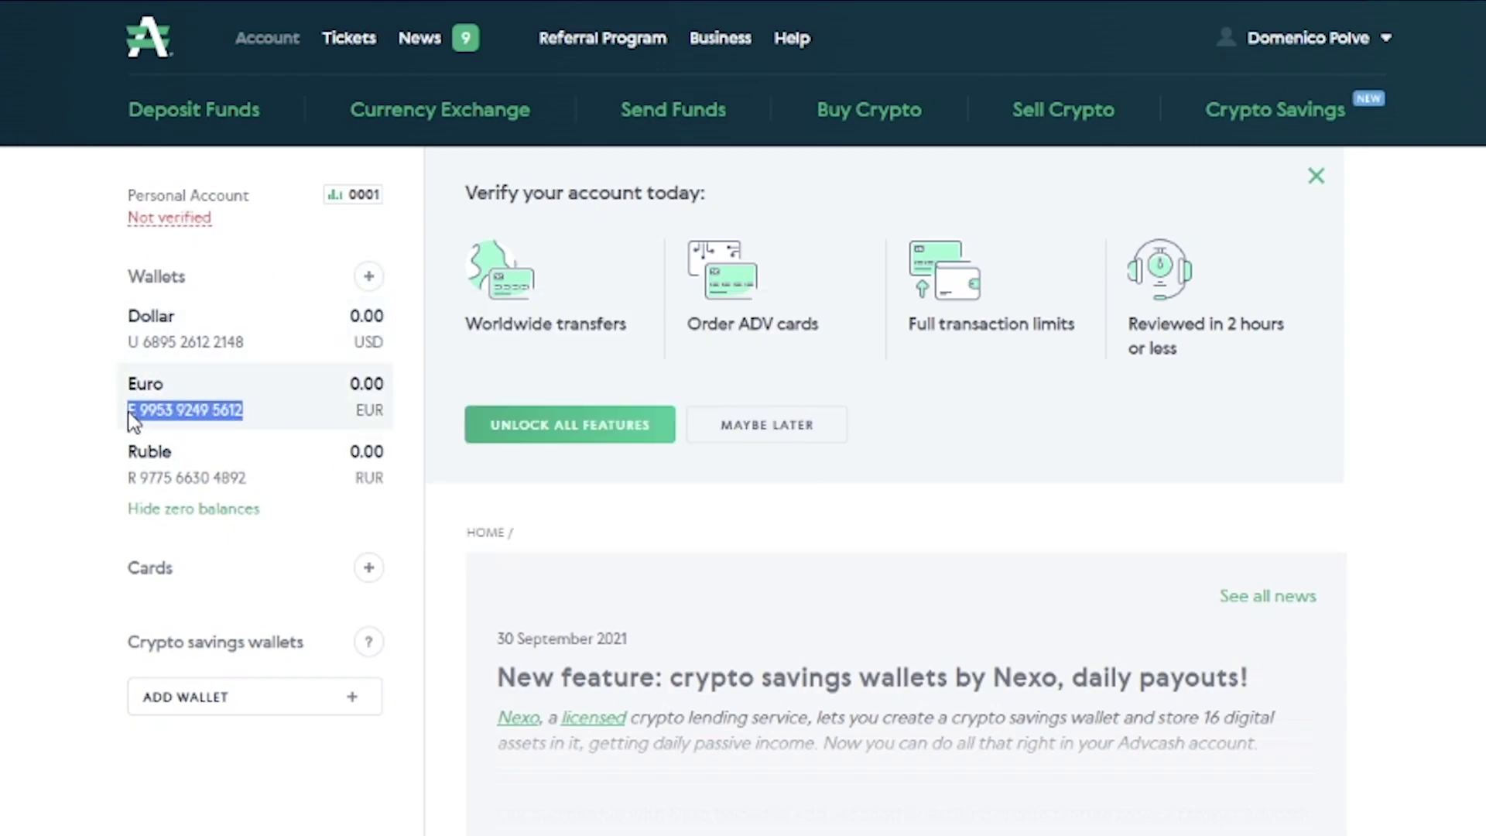
pyautogui.moveTo(132, 421)
pyautogui.mouseDown()
pyautogui.moveTo(135, 383)
pyautogui.moveTo(132, 413)
pyautogui.mouseUp()
pyautogui.rightClick(170, 414)
pyautogui.click(222, 435)
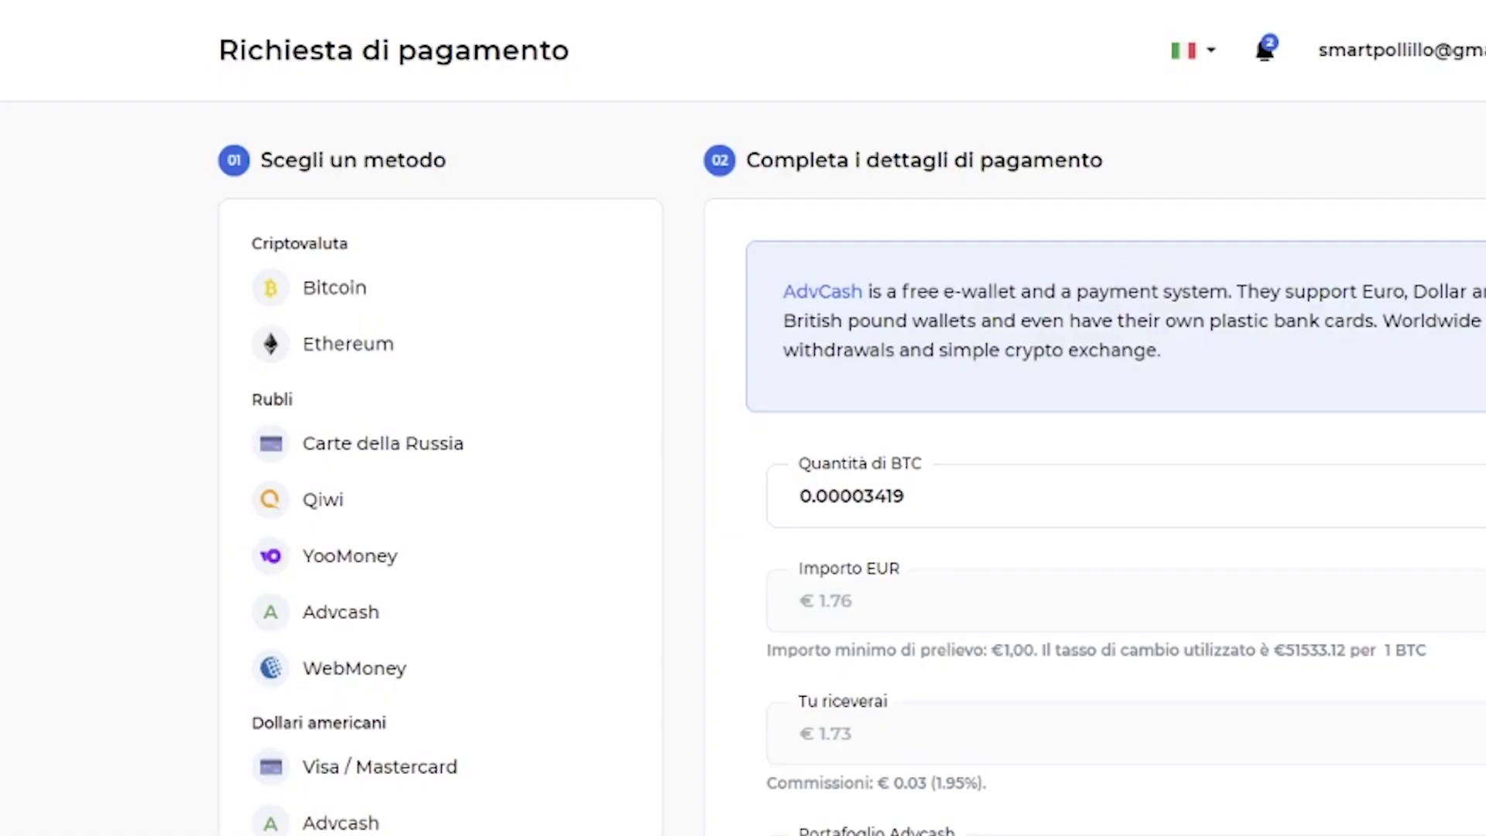
# - Paste the copied wallet number as the Advcash wallet on the Kryptex payment request and submit the request
pyautogui.scroll(-2, 905, 484)
pyautogui.click(845, 588)
pyautogui.rightClick(845, 589)
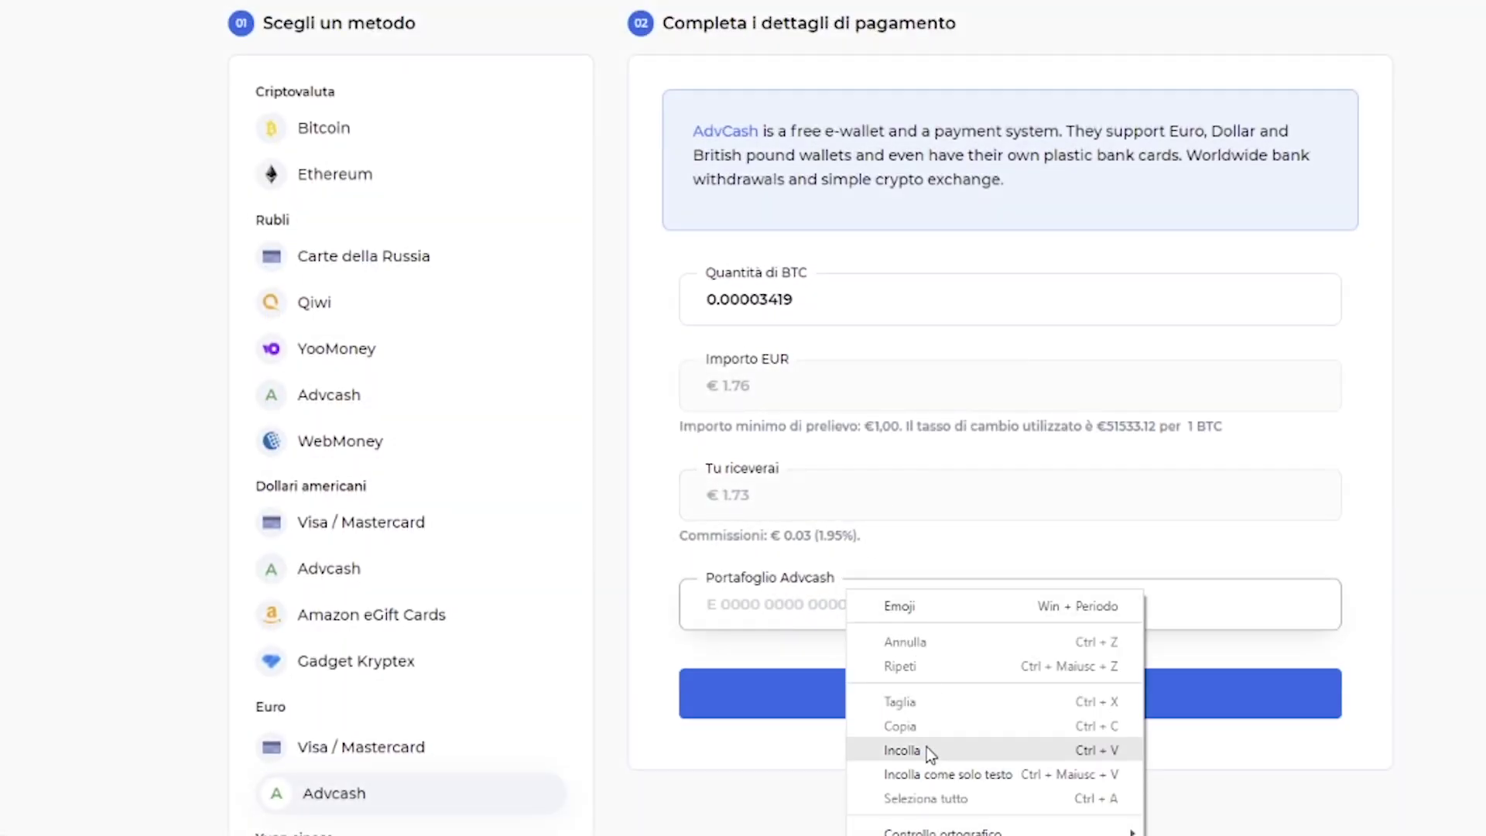
pyautogui.click(926, 746)
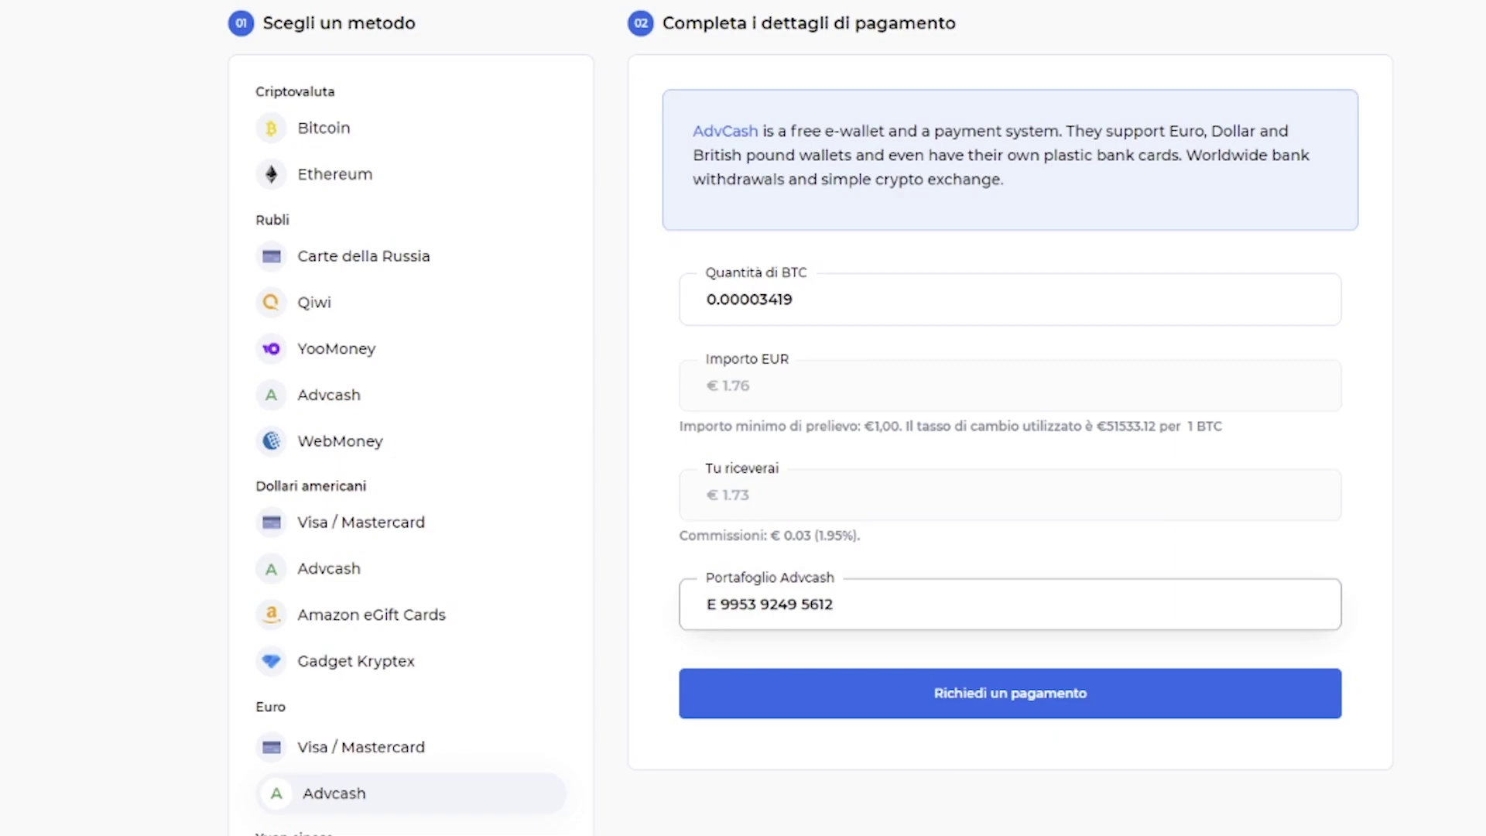
pyautogui.click(1011, 712)
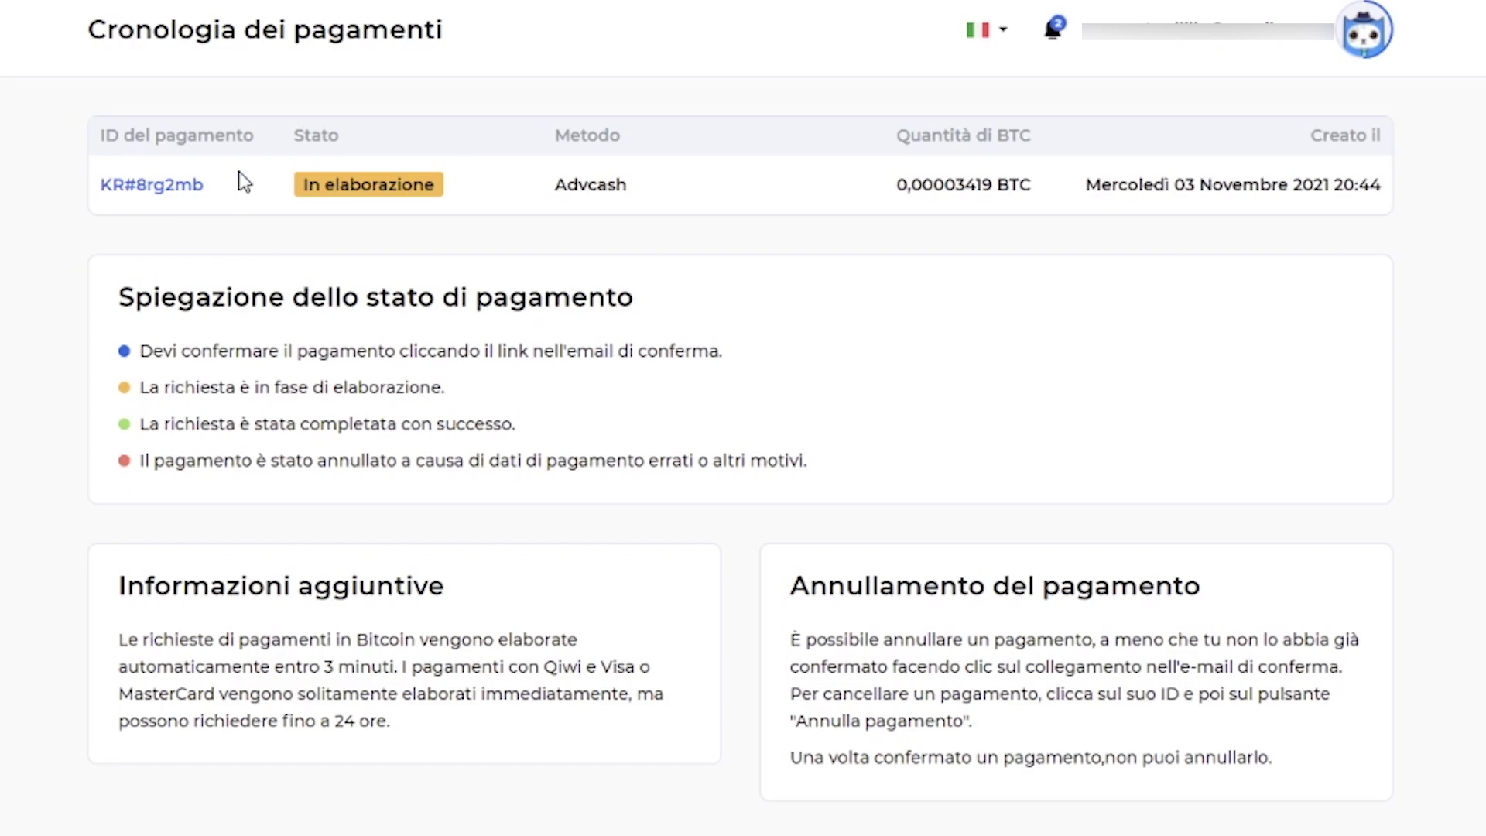
# - Check the ID and status of the Advcash payment in the payment history
pyautogui.moveTo(249, 186); pyautogui.dragTo(157, 200)
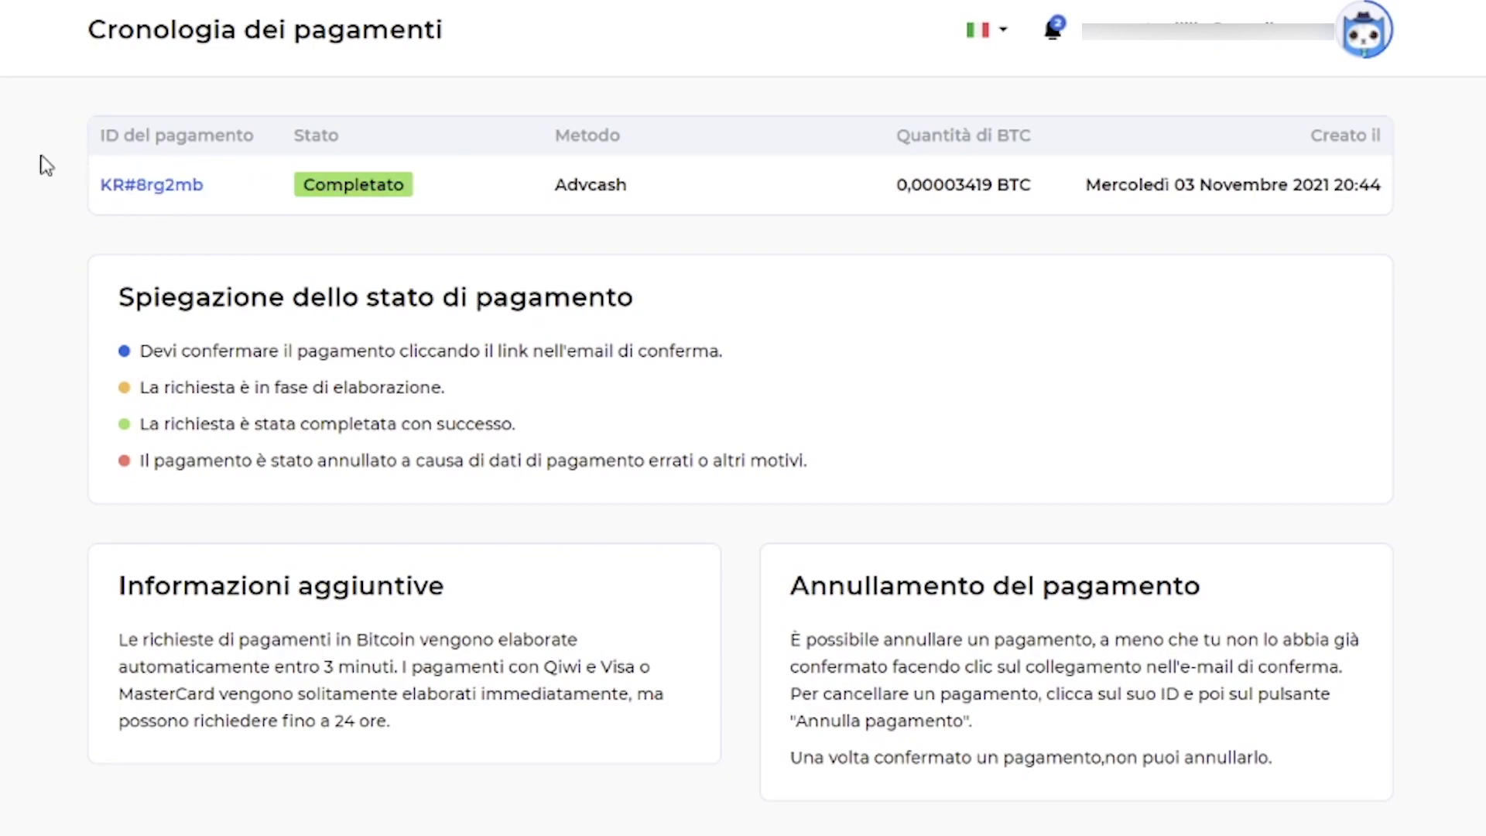
pyautogui.moveTo(95, 186); pyautogui.dragTo(209, 186)
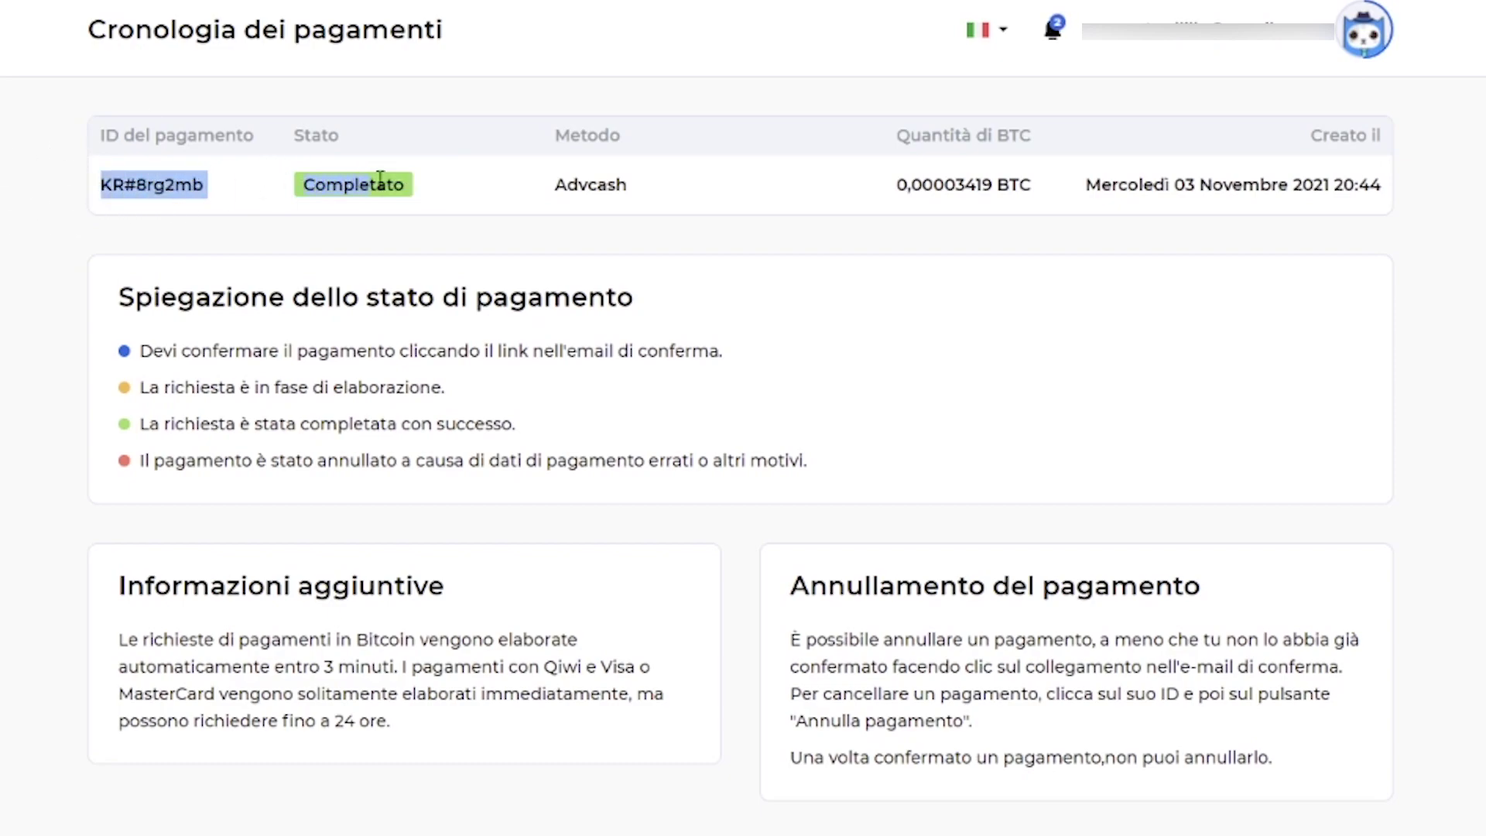
pyautogui.click(499, 198)
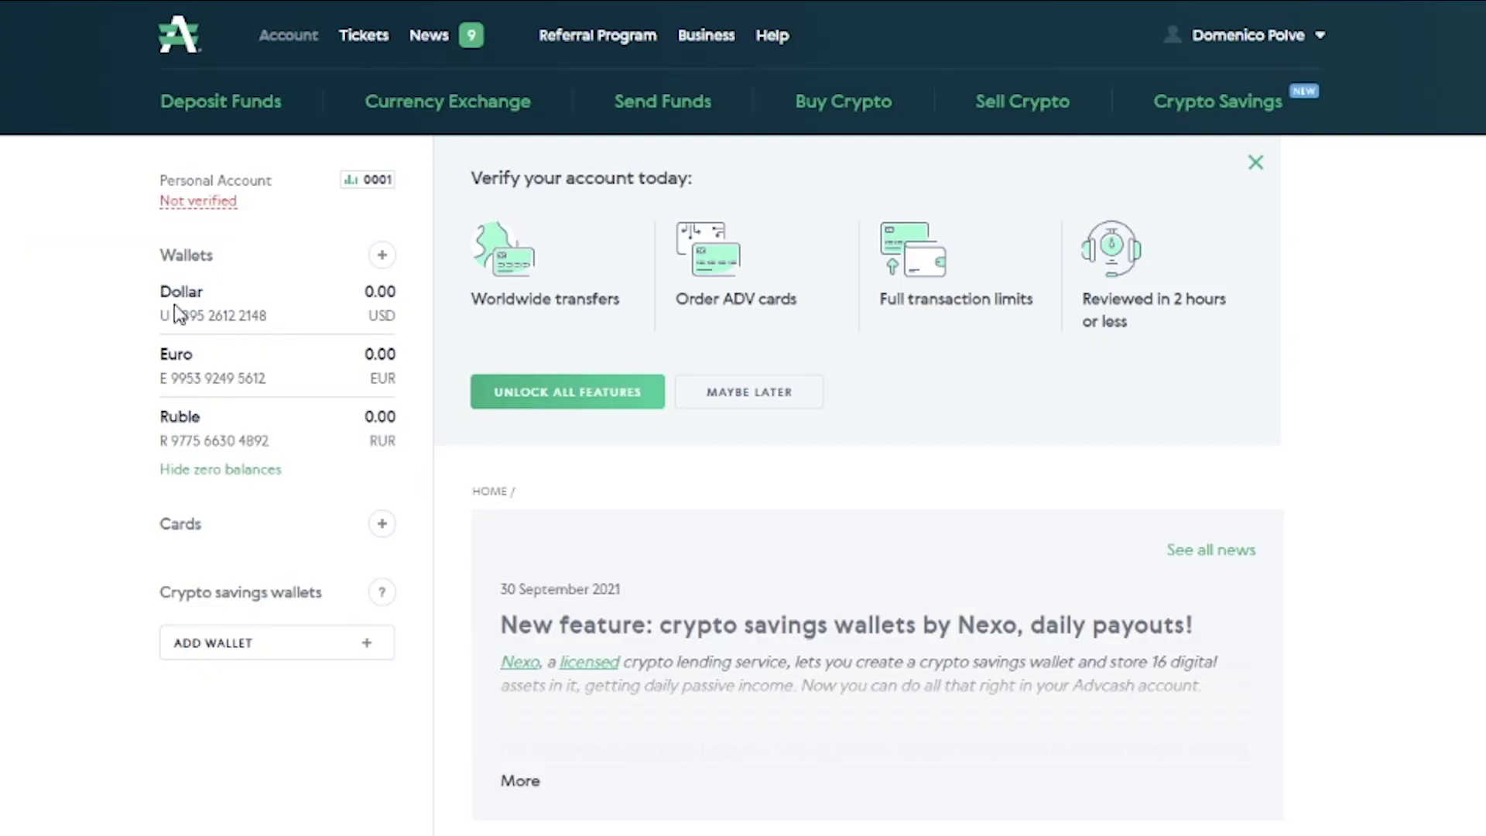
# - Switch to the Advcash account, reload the page and check the Euro wallet's balance
pyautogui.rightClick(15, 406)
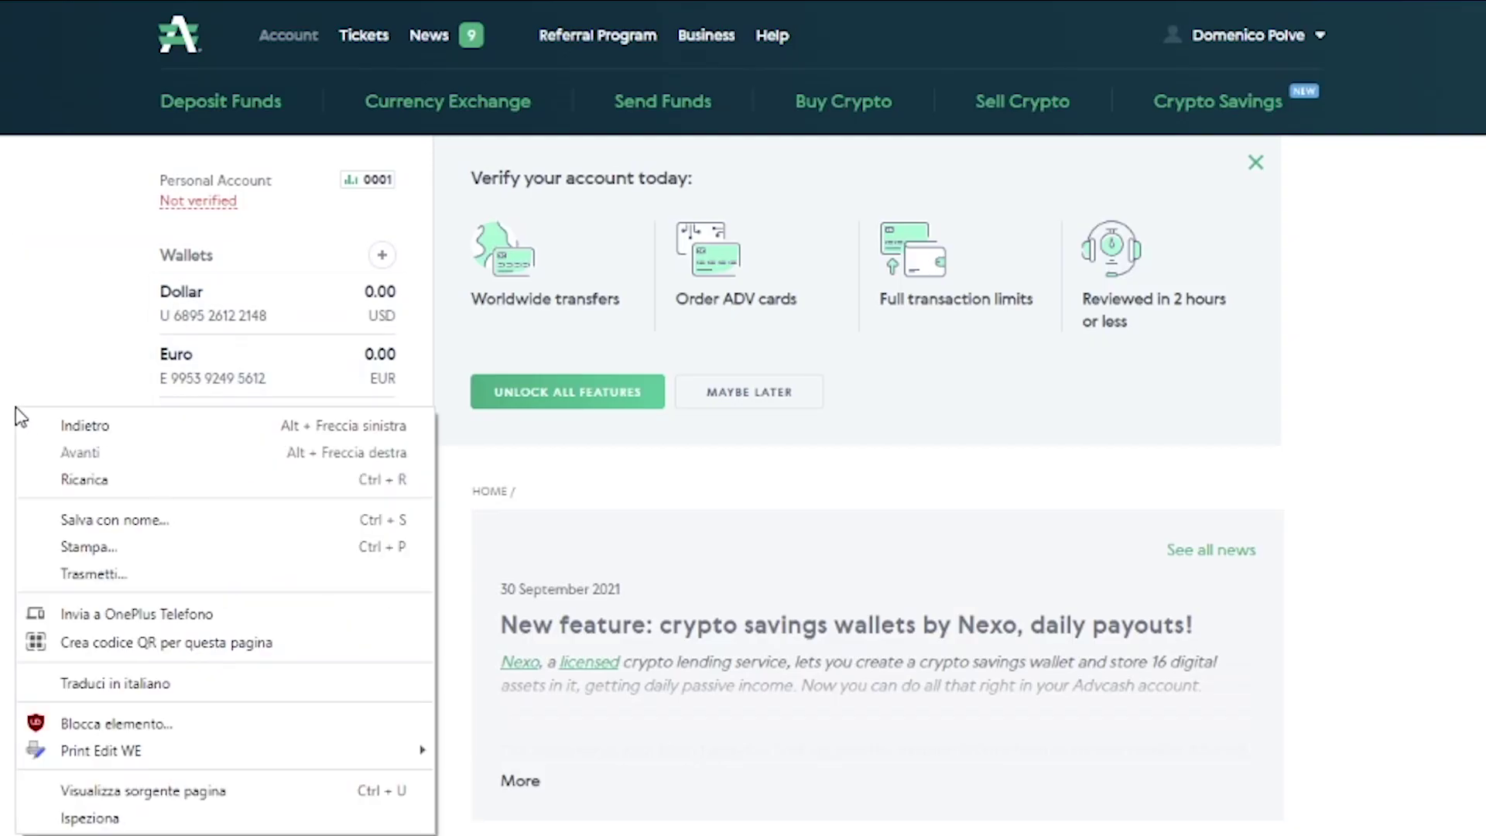
pyautogui.click(109, 483)
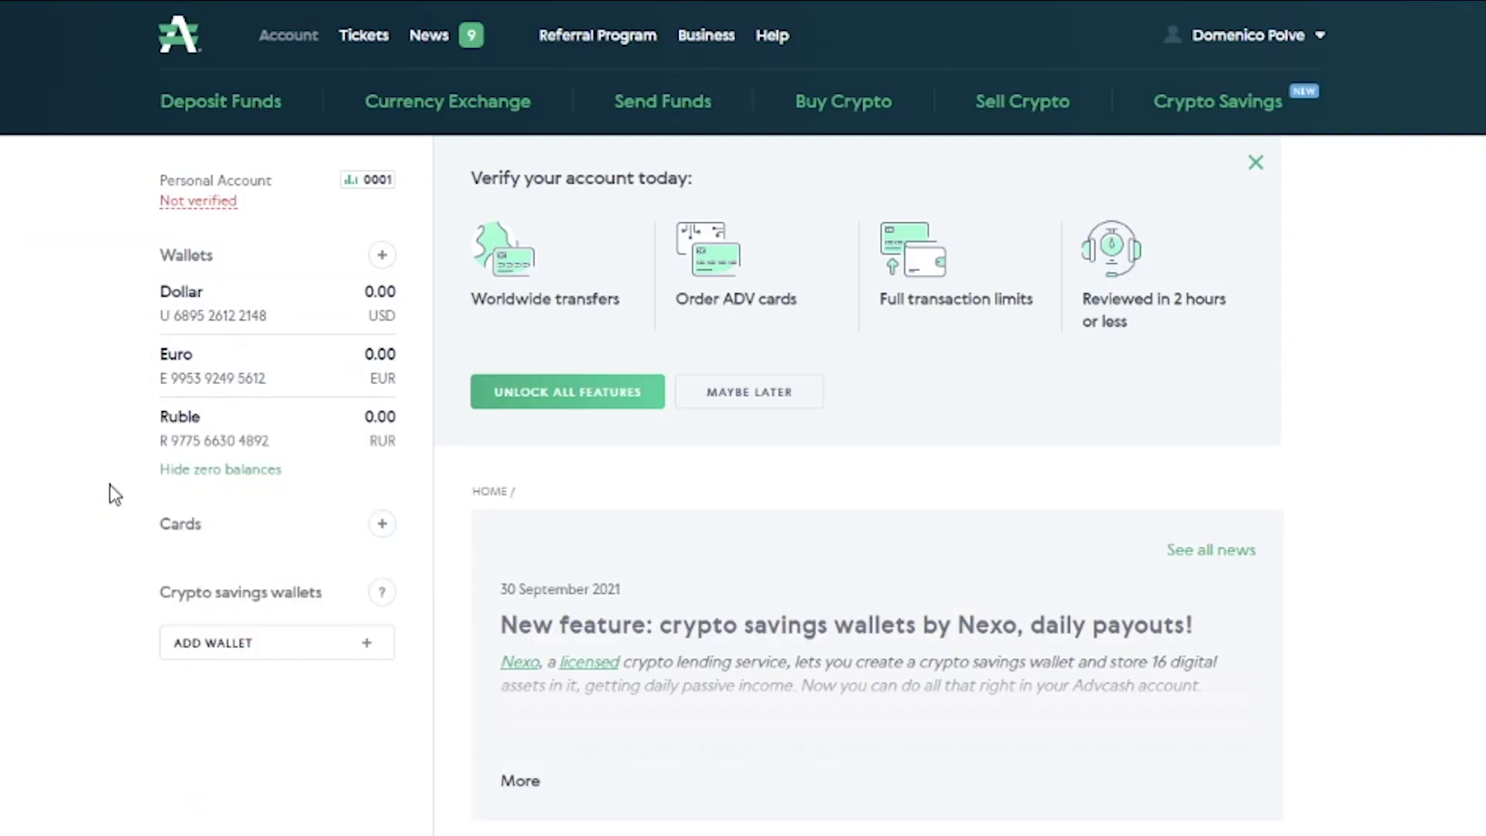
pyautogui.doubleClick(383, 353)
pyautogui.moveTo(159, 378); pyautogui.dragTo(309, 384)
pyautogui.click(64, 260)
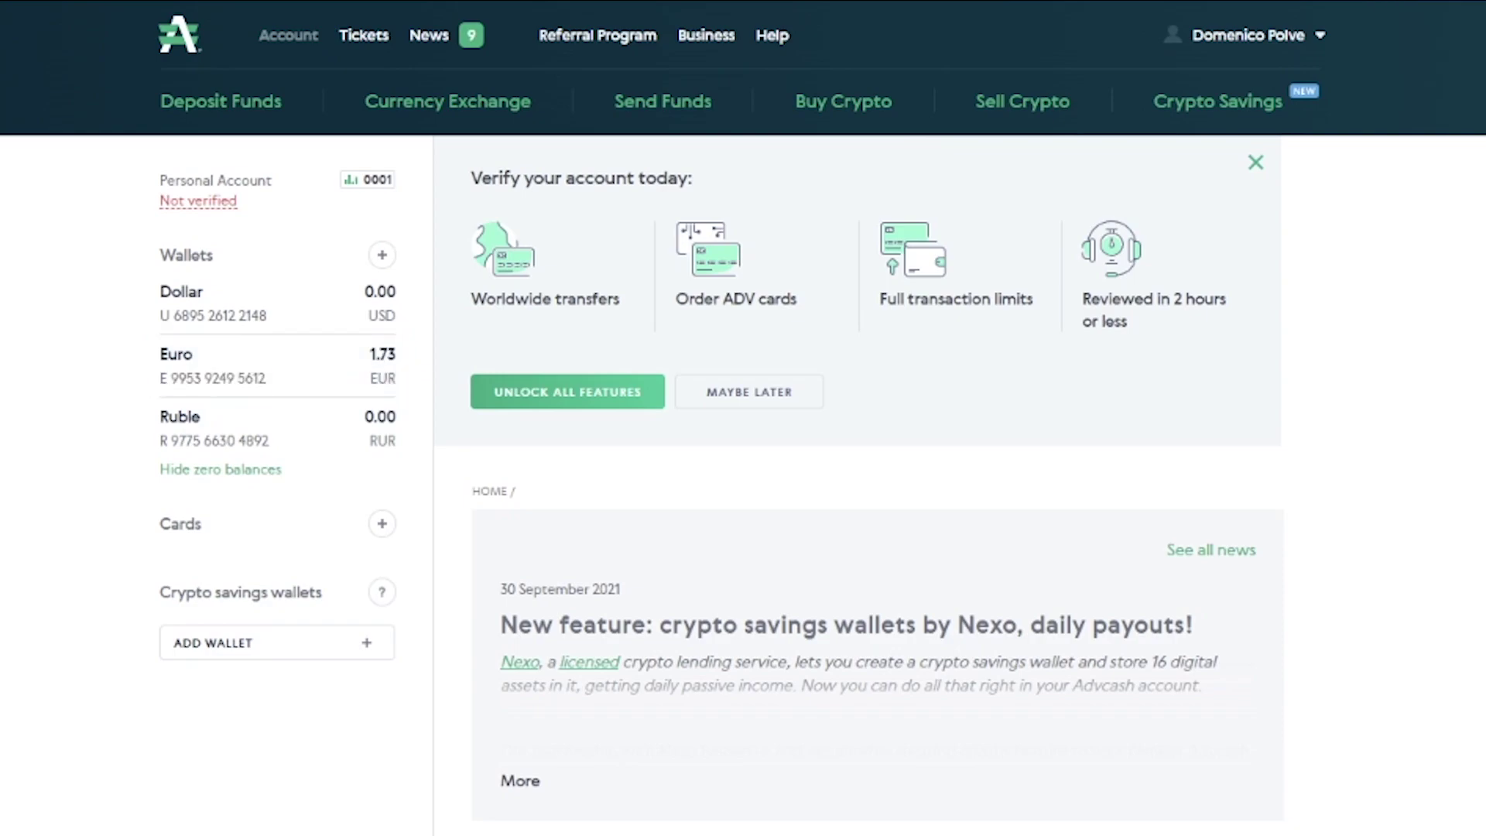